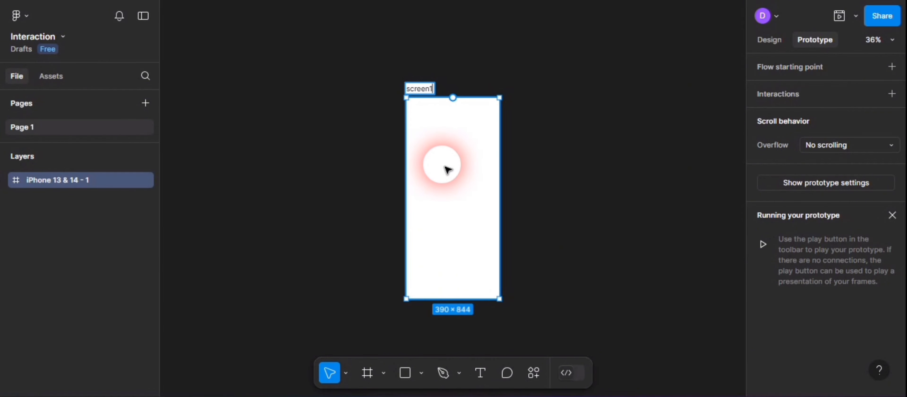
- Name the phone frame screen1, duplicate it and rename the copy as 2
key(Return)
key(ctrl+d)
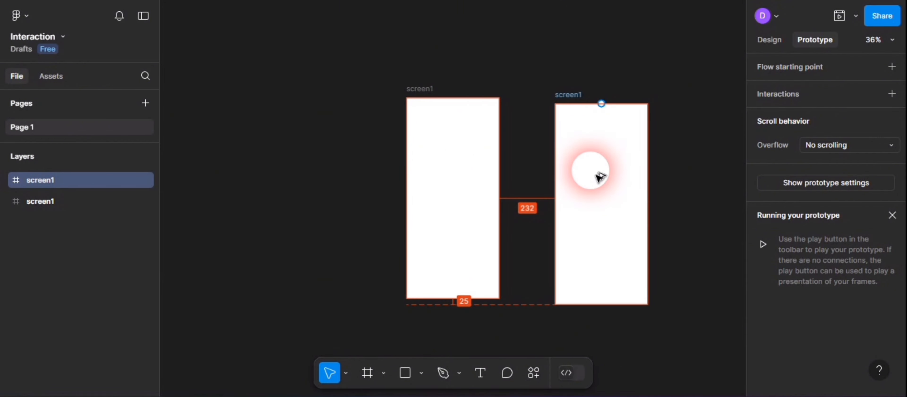
double_click(570, 89)
text(2)
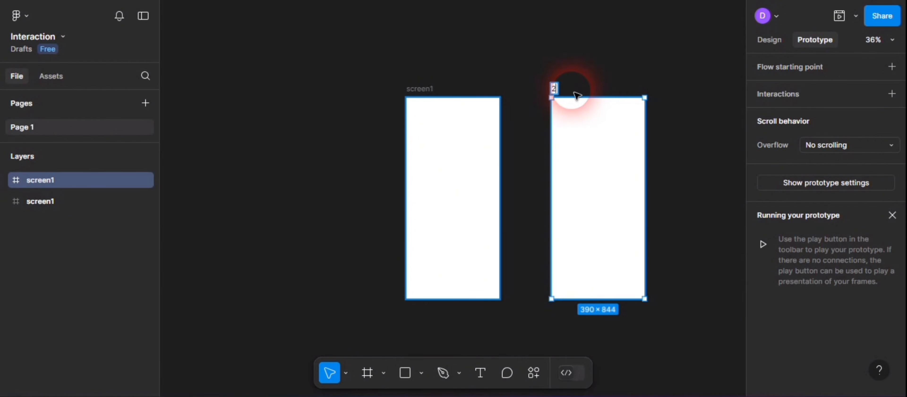
click(523, 62)
- Fill the screen1 frame with a solid bright blue and shift both frames slightly left, widening the gap between them
click(440, 123)
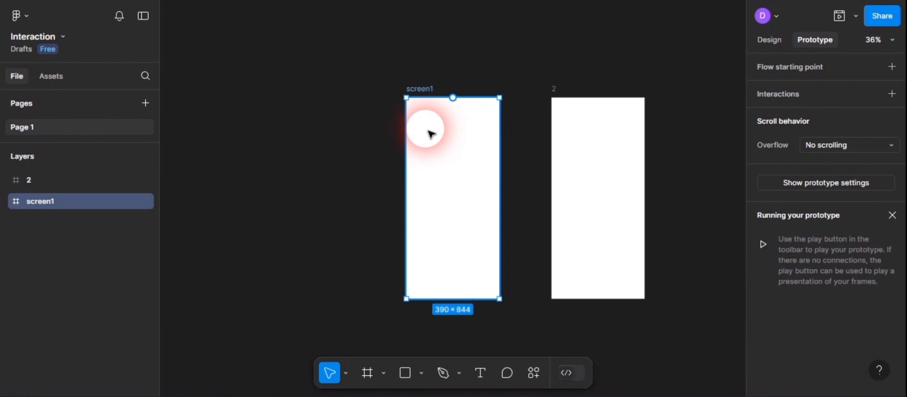
click(770, 40)
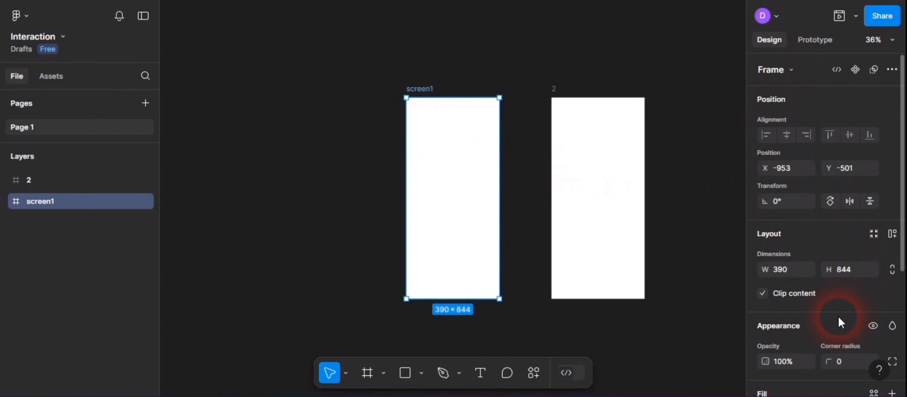
scroll(788, 353, down, 4)
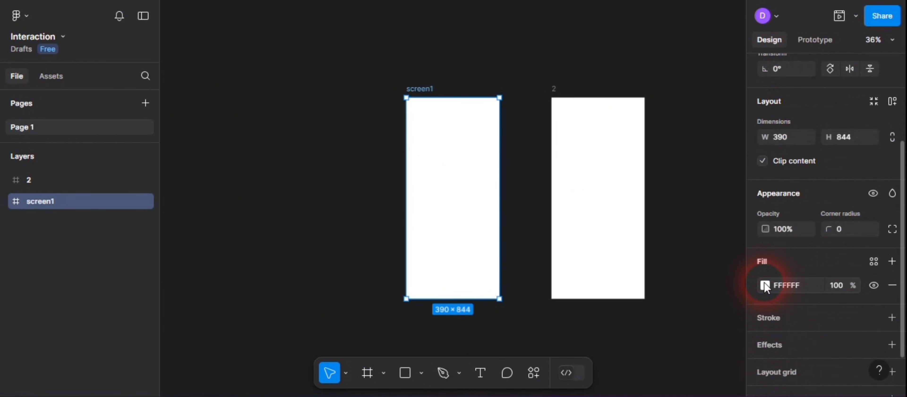
click(765, 285)
click(694, 239)
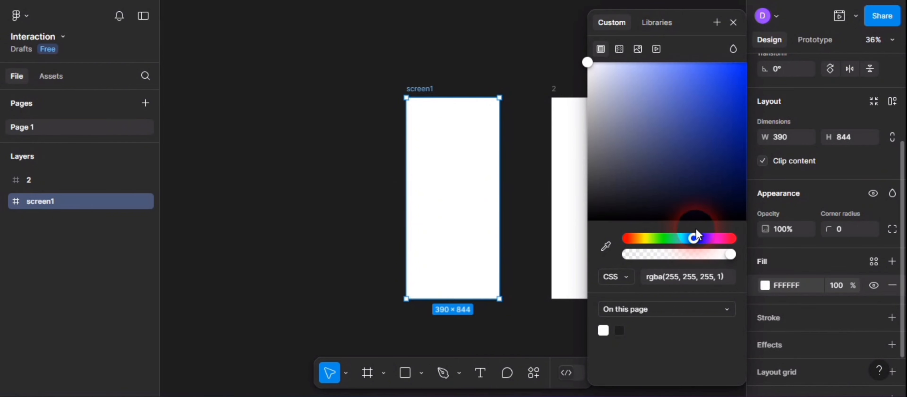
drag(704, 115, 727, 82)
drag(691, 21, 795, 166)
drag(449, 145, 409, 146)
drag(559, 150, 534, 148)
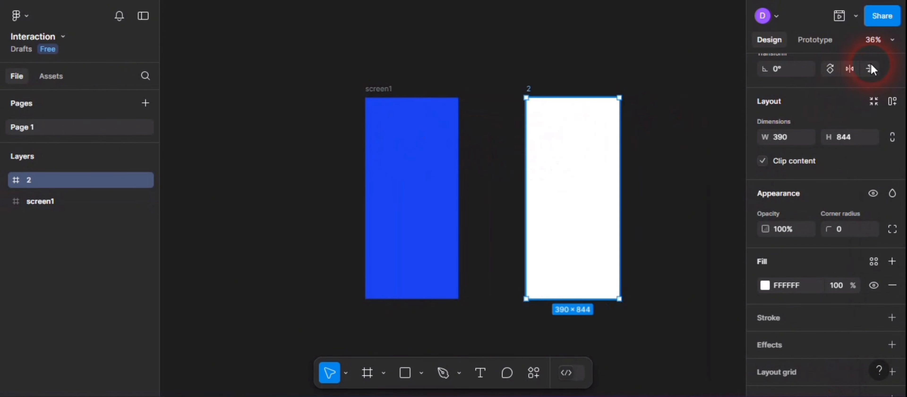
- Make the blue screen1 frame the prototype's flow starting point, keeping the default flow name
click(830, 42)
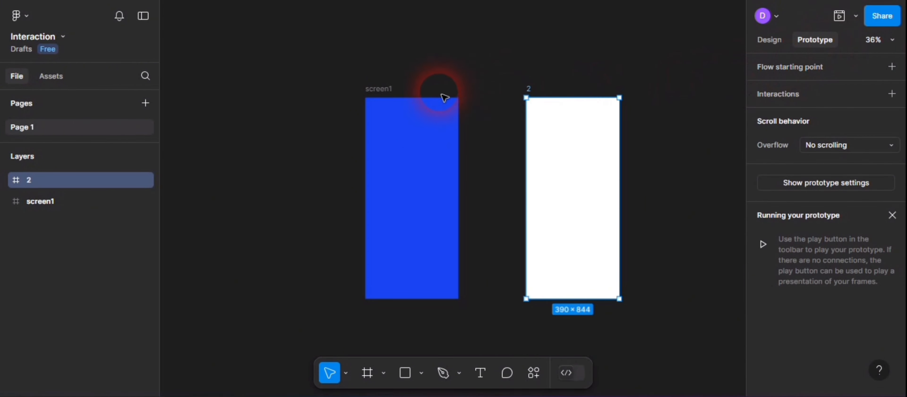
click(399, 112)
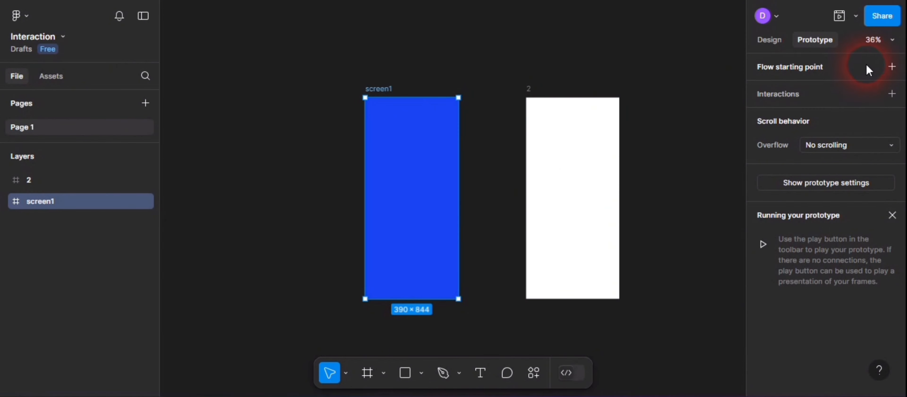
click(892, 67)
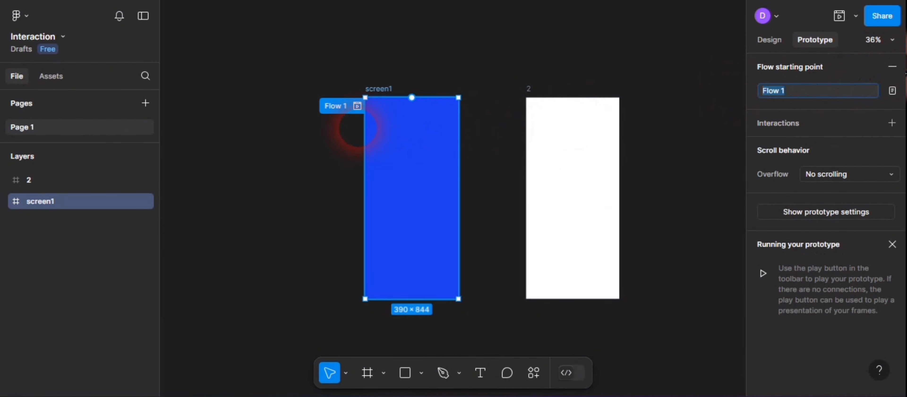
click(411, 196)
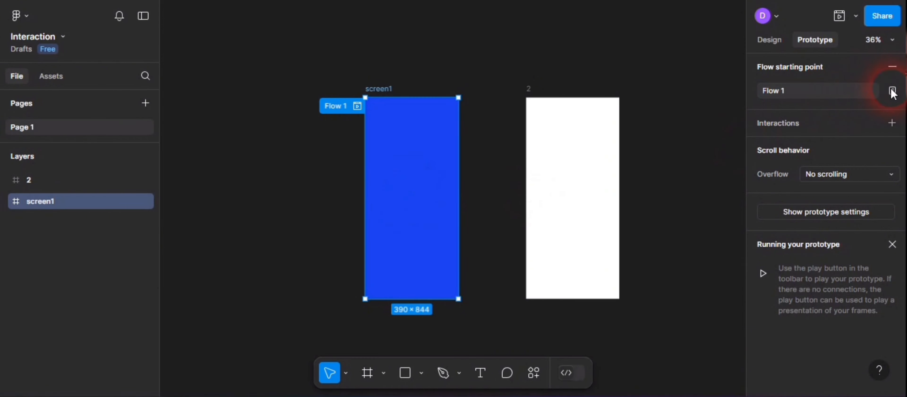
click(892, 122)
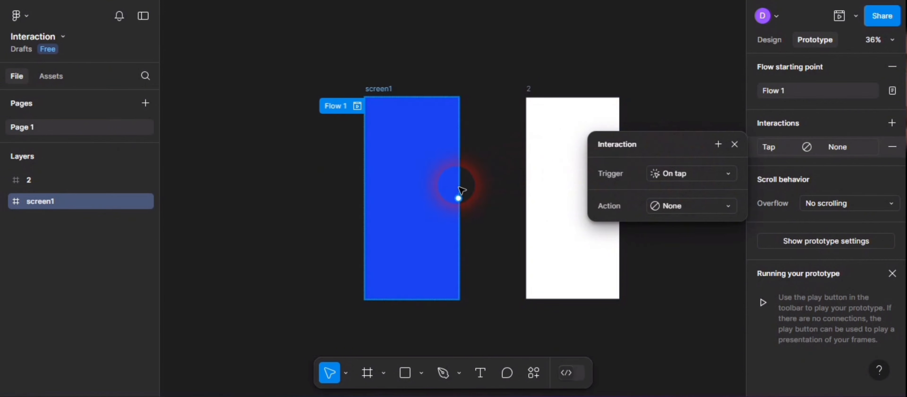
click(462, 199)
drag(463, 201, 547, 196)
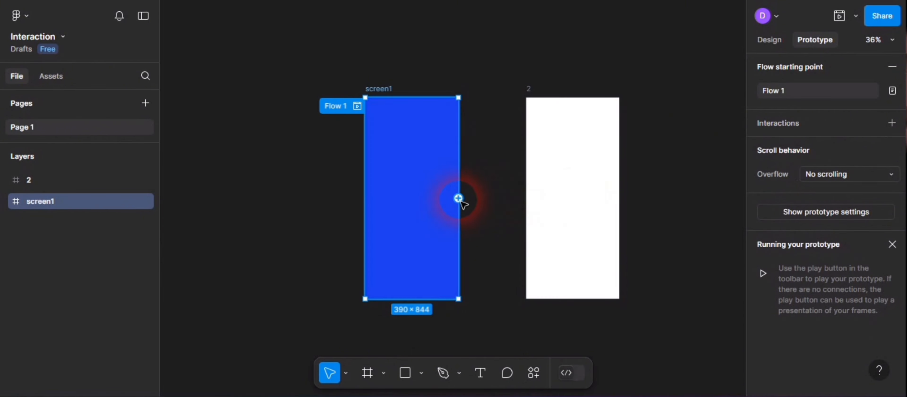
- Connect screen1 to frame 2 with an On tap, Navigate to interaction and move its settings clear of the connection
drag(461, 201, 567, 204)
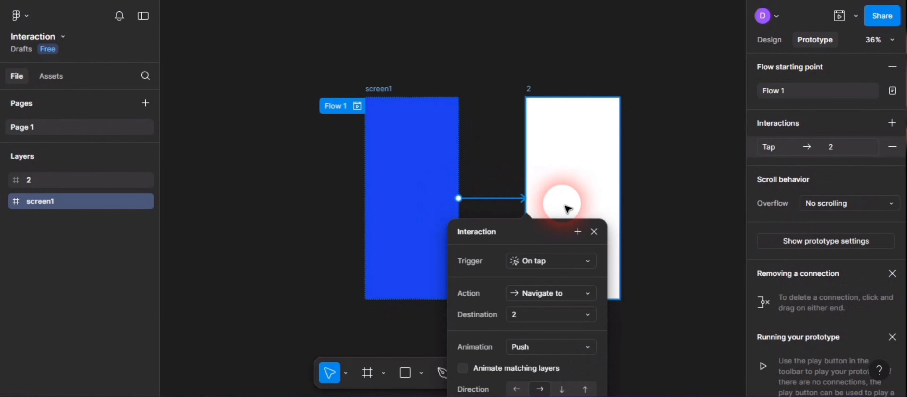
drag(552, 230, 565, 93)
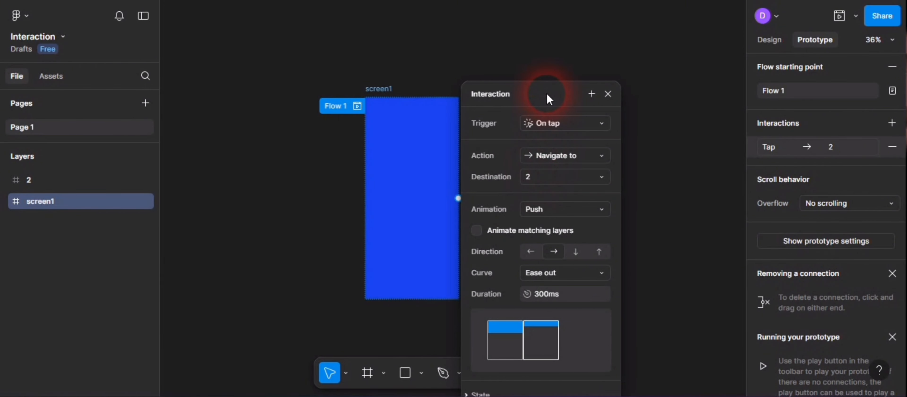
drag(547, 93, 651, 98)
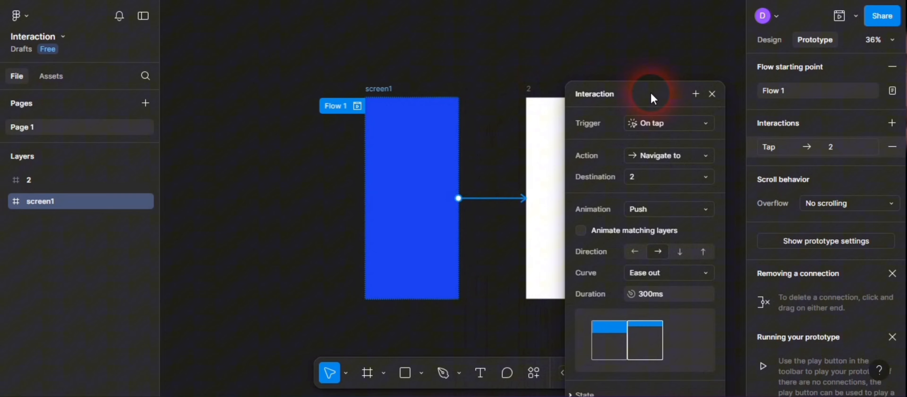
- Preview the prototype and tap the blue screen to test the transition to frame 2
click(840, 16)
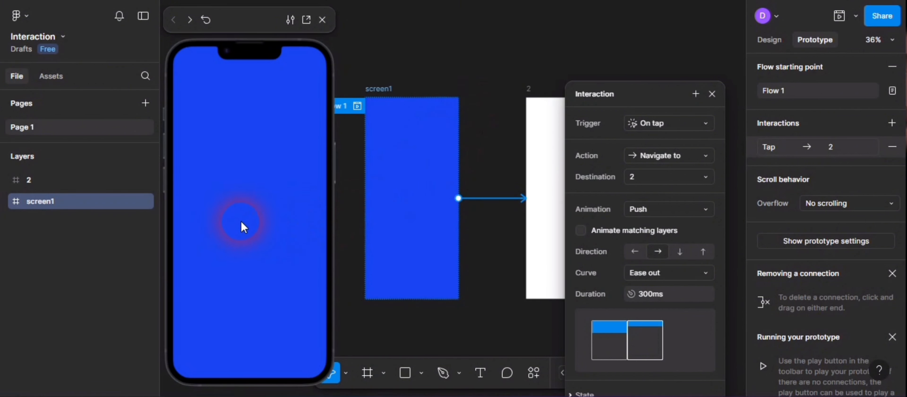
click(241, 221)
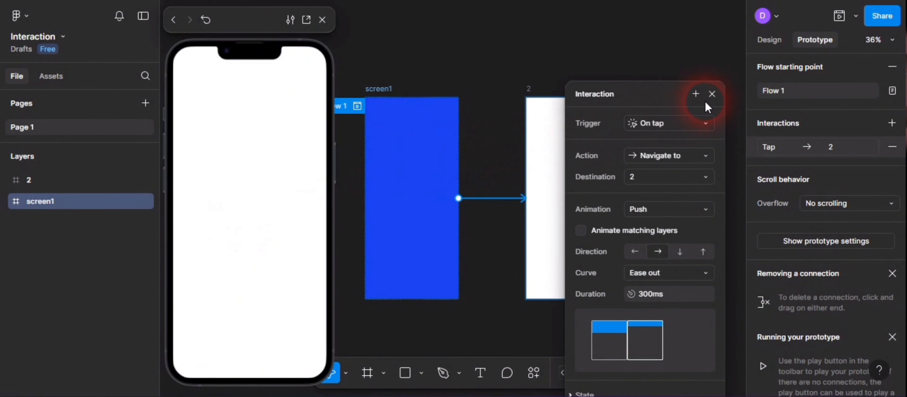
- Change the interaction's trigger to On drag and set its Push animation direction to left
click(702, 122)
click(690, 140)
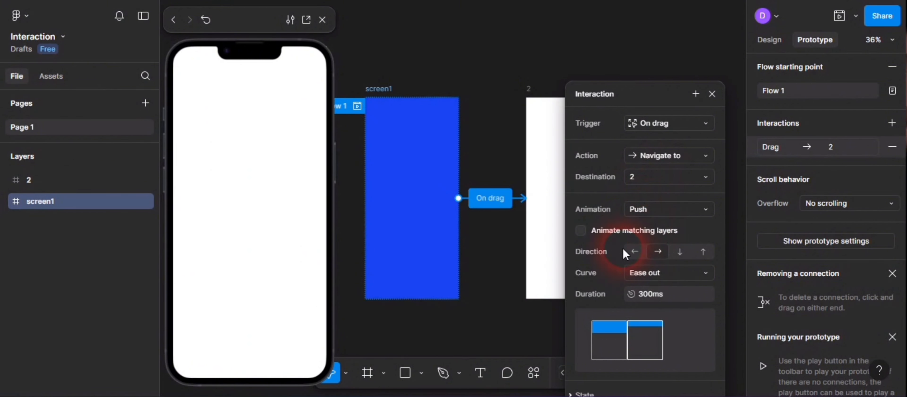
click(634, 253)
click(657, 252)
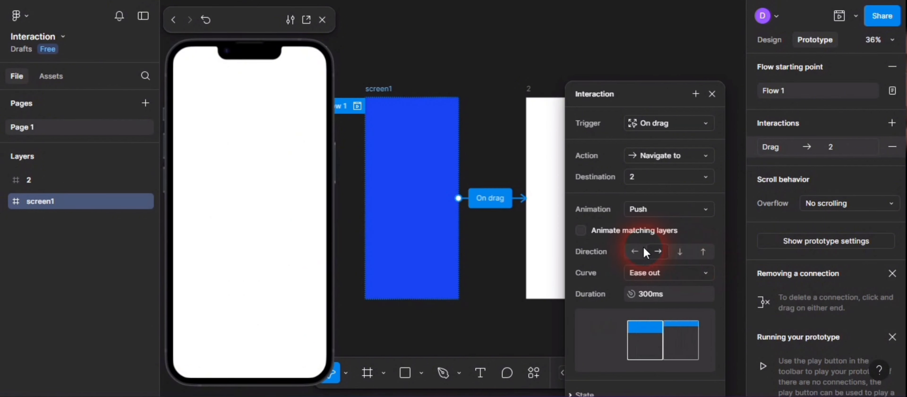
click(637, 254)
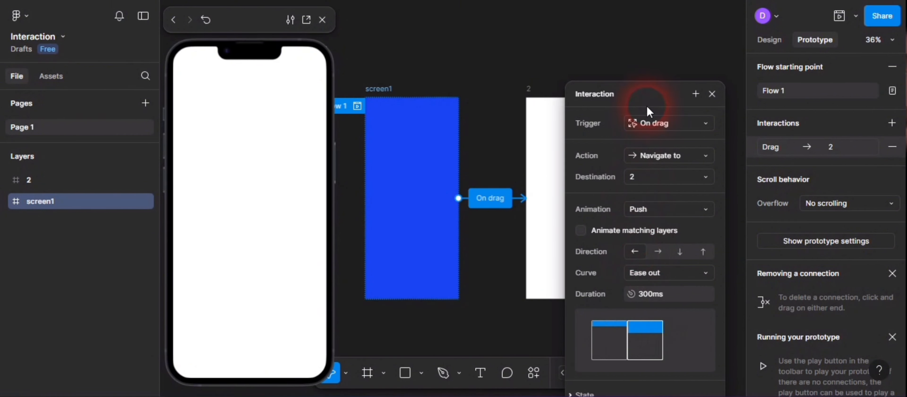
- Restart the prototype preview and swipe the blue screen to the left to test the drag transition
click(836, 19)
click(838, 19)
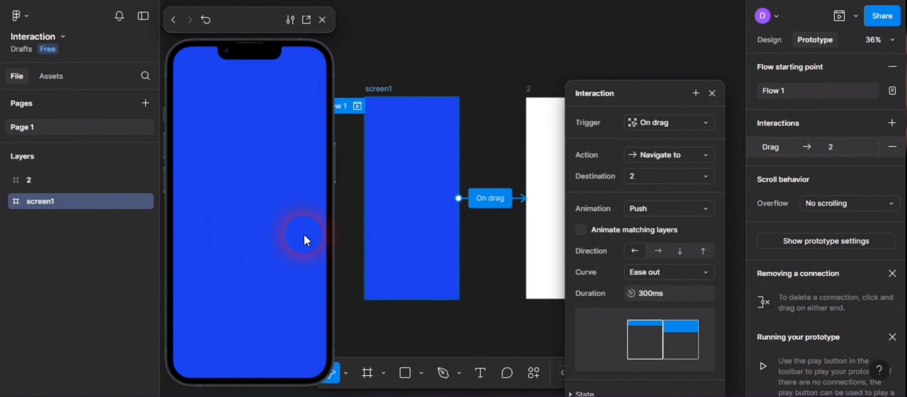
drag(307, 233, 130, 232)
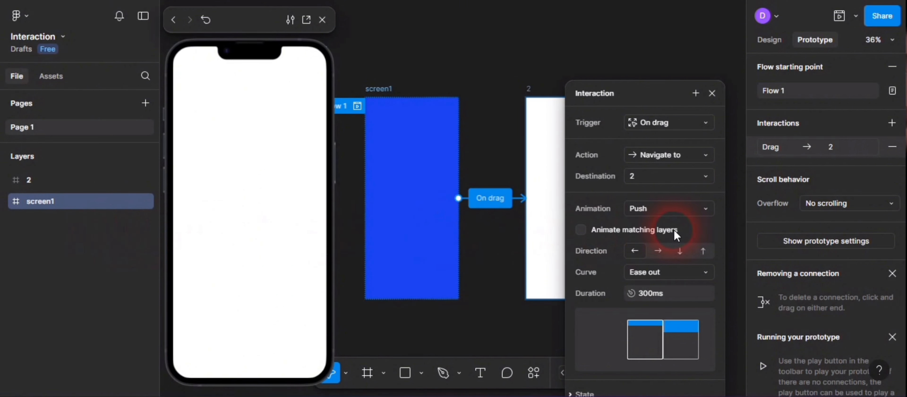
- Set the Push direction to right and test it in the preview by swiping the blue screen to the right
click(659, 252)
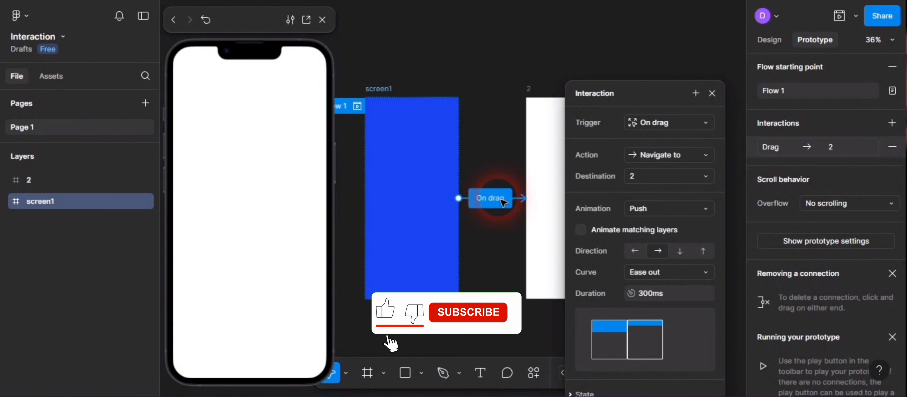
click(843, 25)
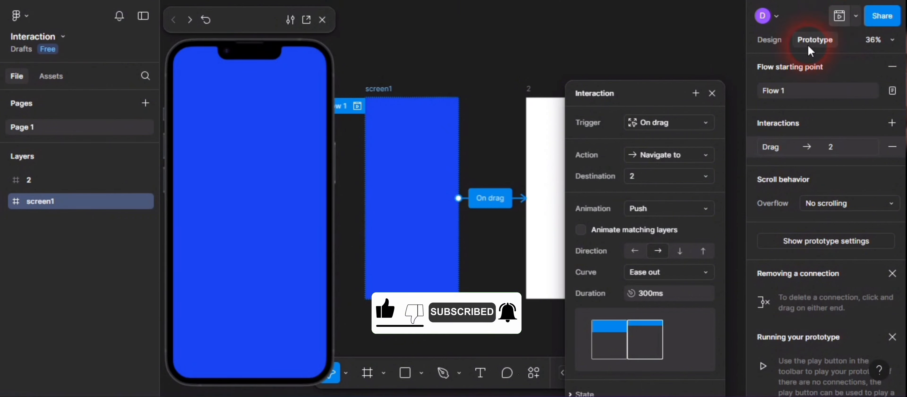
drag(227, 218, 323, 198)
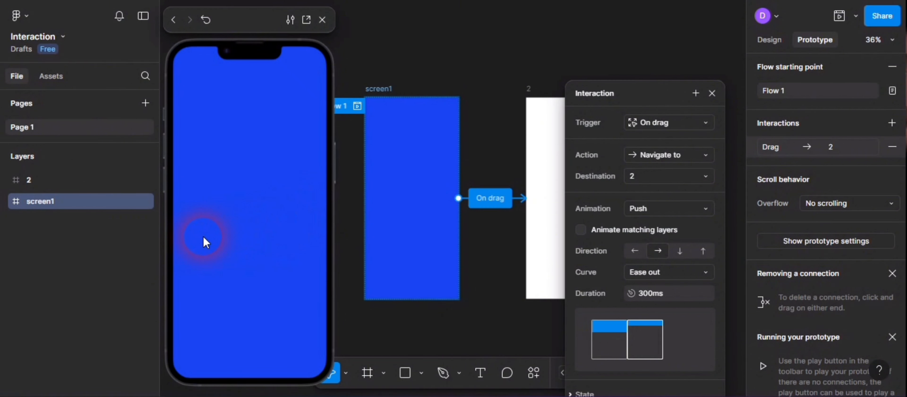
drag(203, 237, 405, 236)
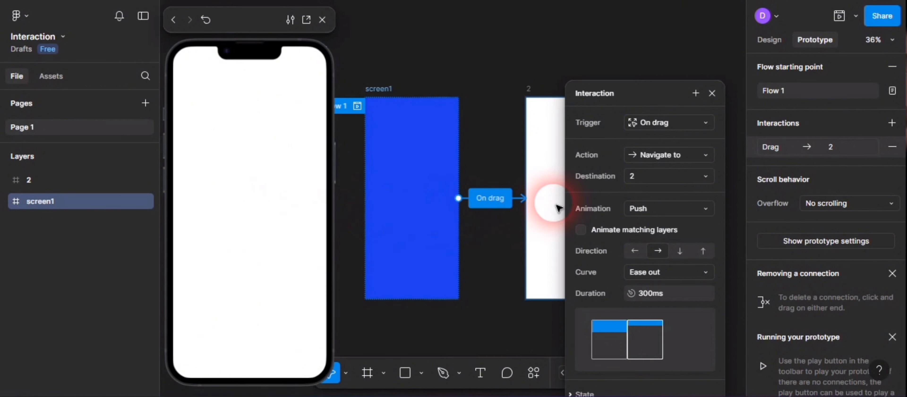
- Set the Push direction to down and test it in the preview by swiping the blue screen downward
click(681, 253)
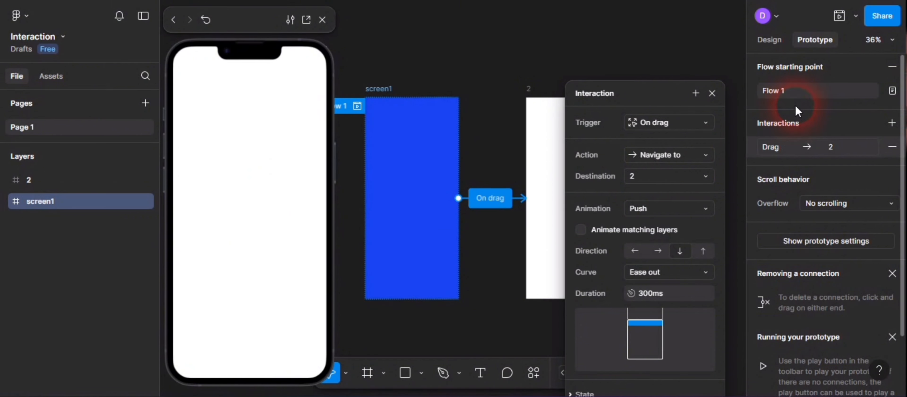
click(844, 20)
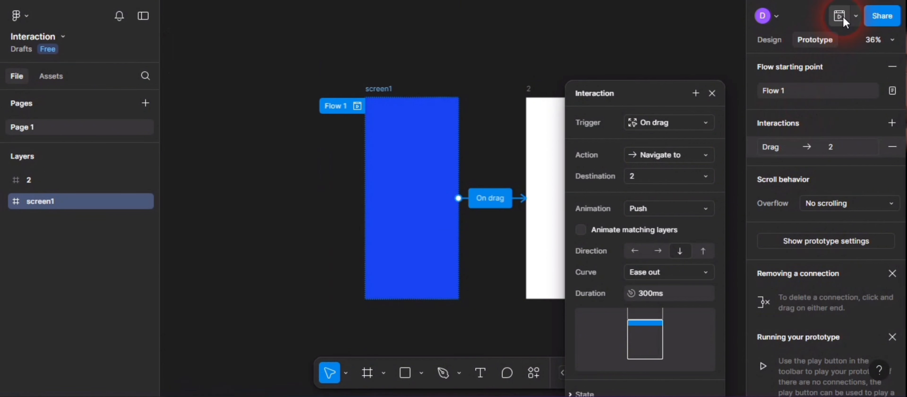
click(843, 21)
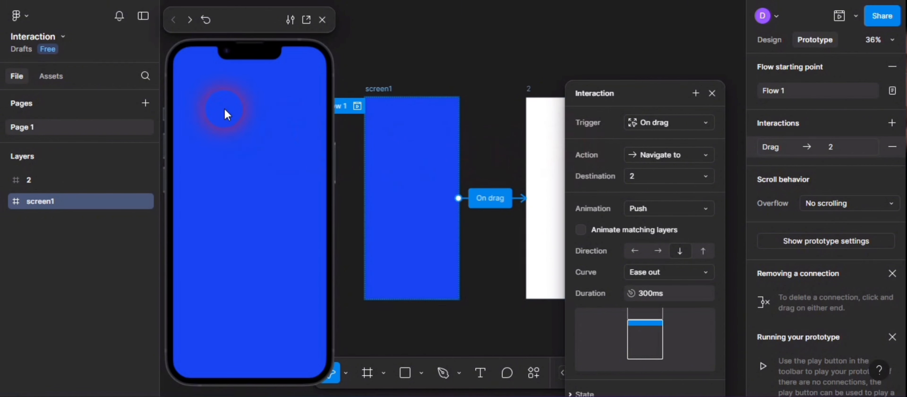
drag(284, 142, 253, 393)
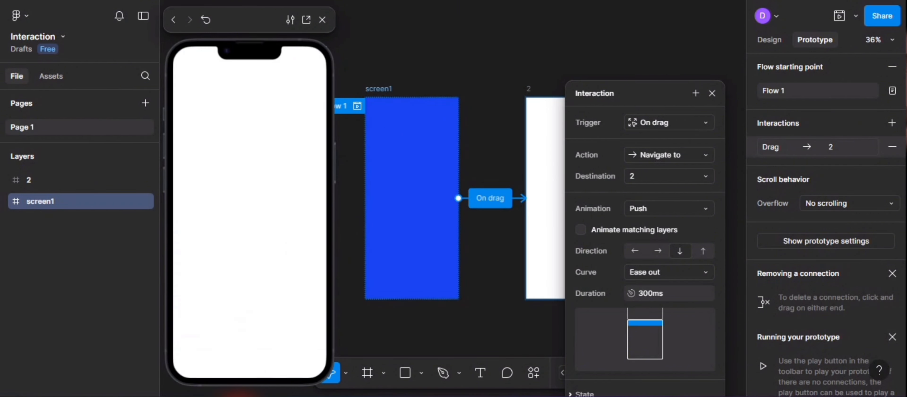
- Set the Push direction to up and test it in the preview by swiping the blue screen upward
click(702, 252)
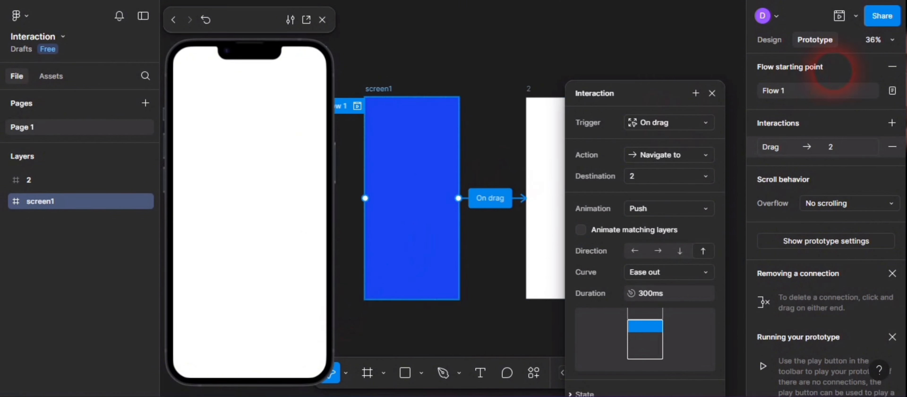
click(844, 20)
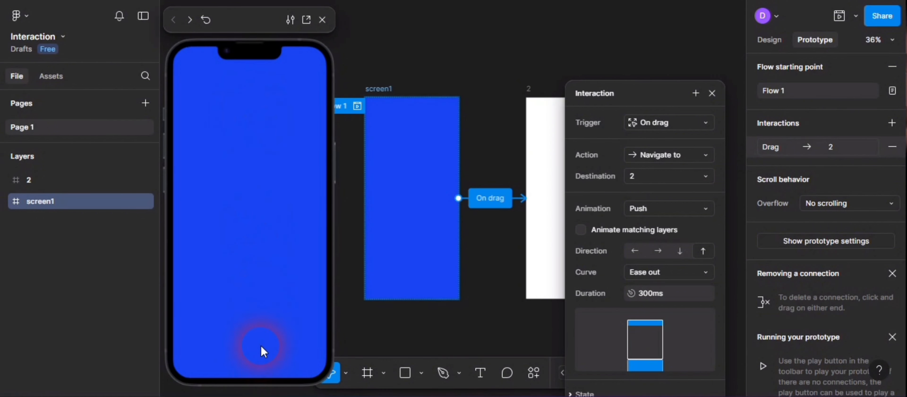
drag(261, 346, 275, 49)
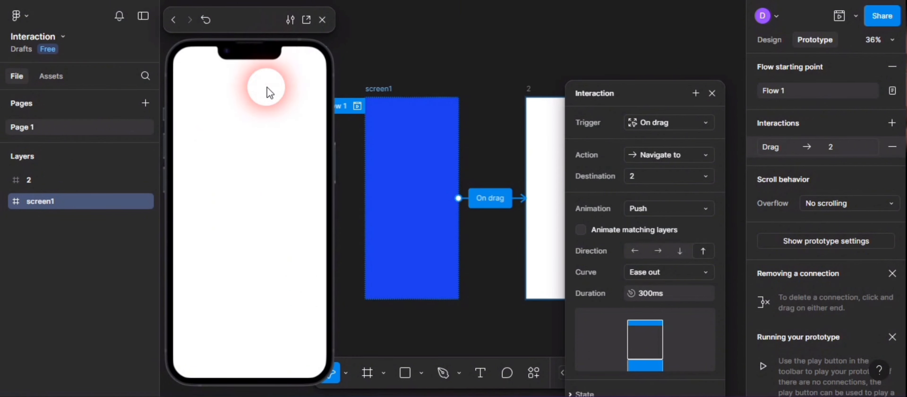